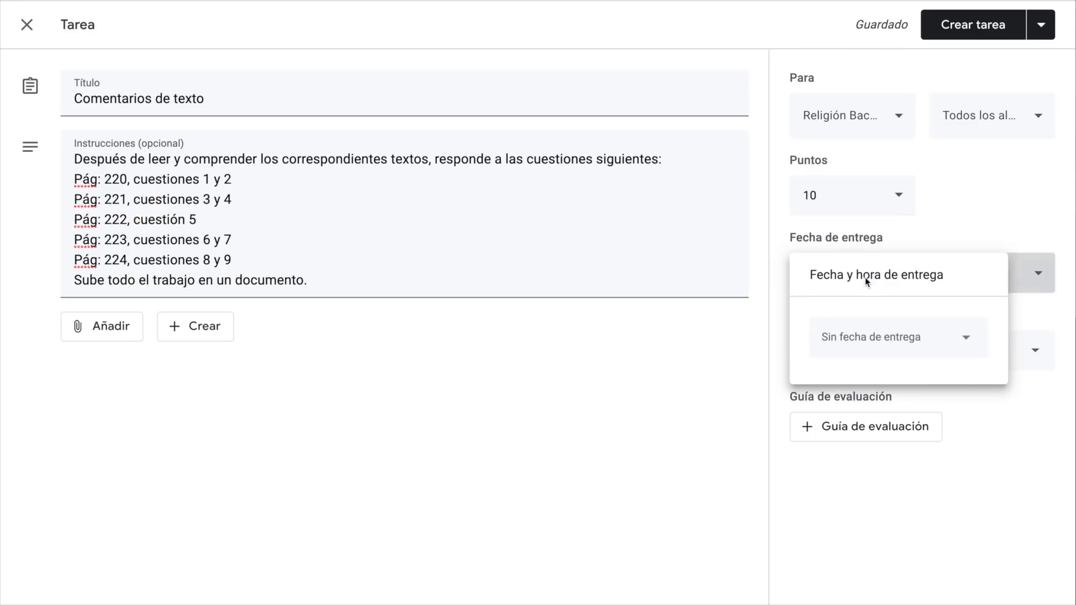
- Set the assignment's due date to Hoy and its topic to "Tema 8- La civilización del amor"
click(948, 386)
click(876, 352)
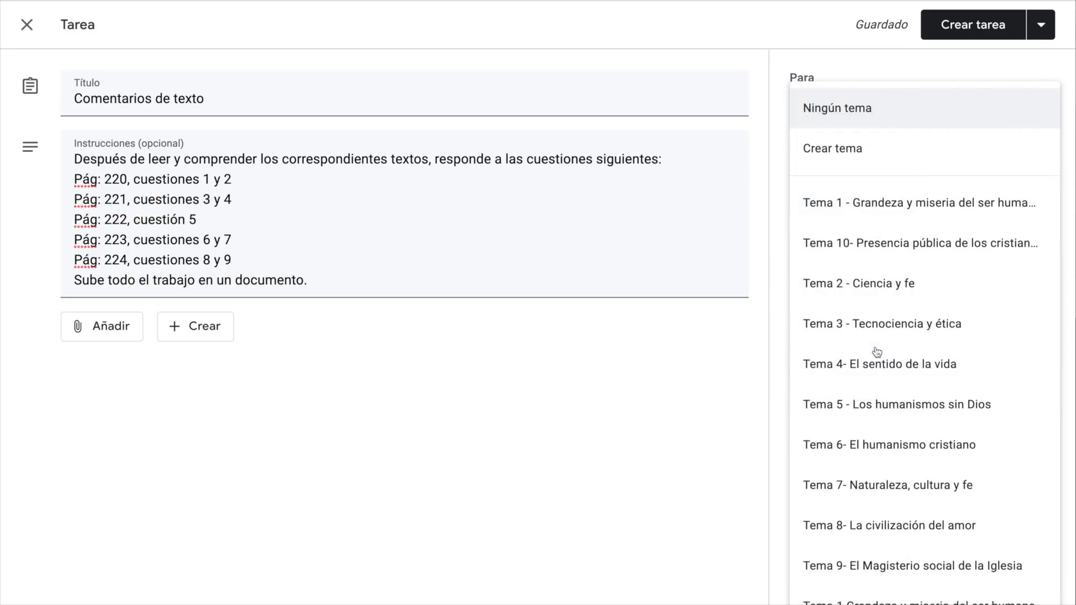
click(863, 525)
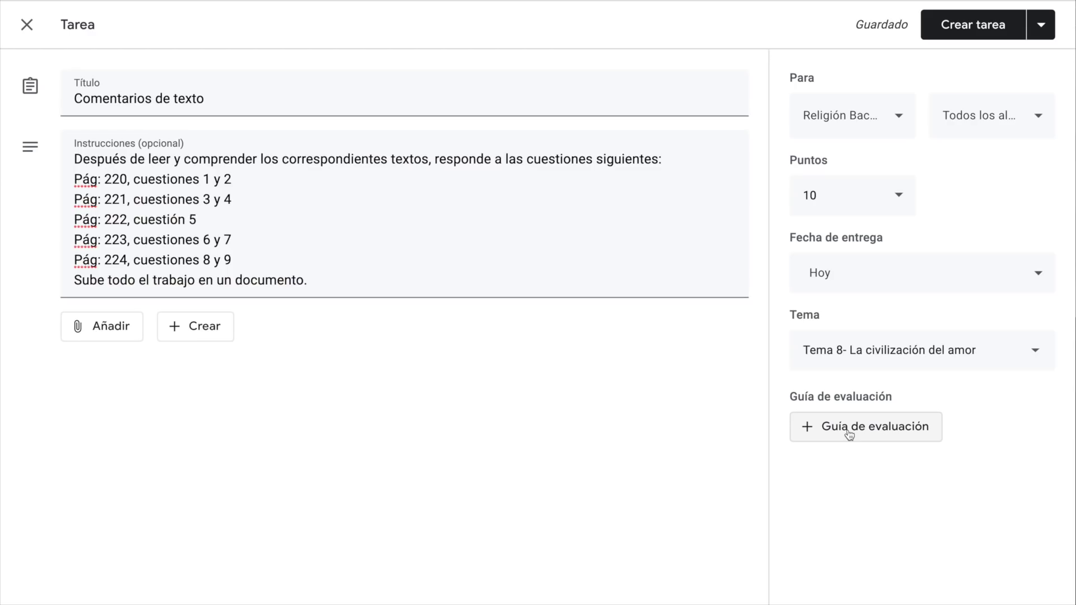
- Create a new rubric for the assignment with the criterion "Contenido", described as "Desarrollo de las actividades"
click(849, 435)
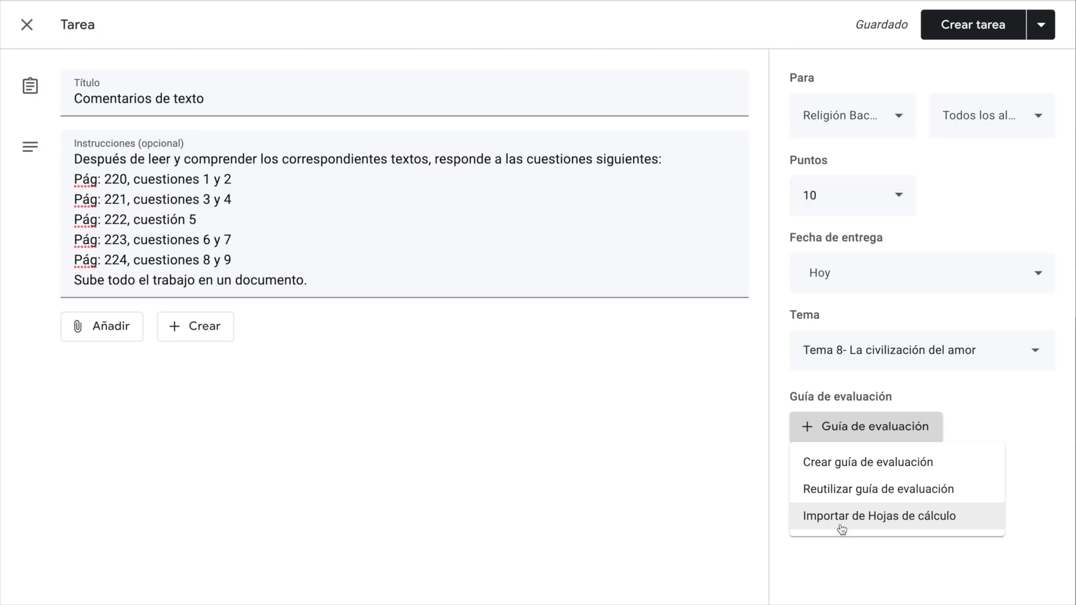
click(830, 464)
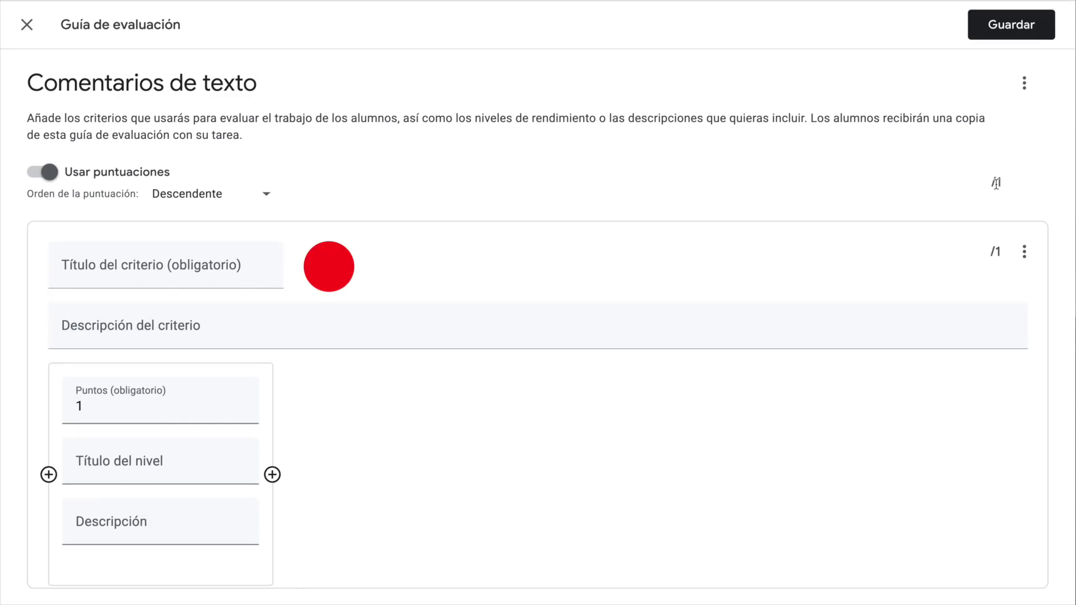
click(93, 267)
text(Contenido)
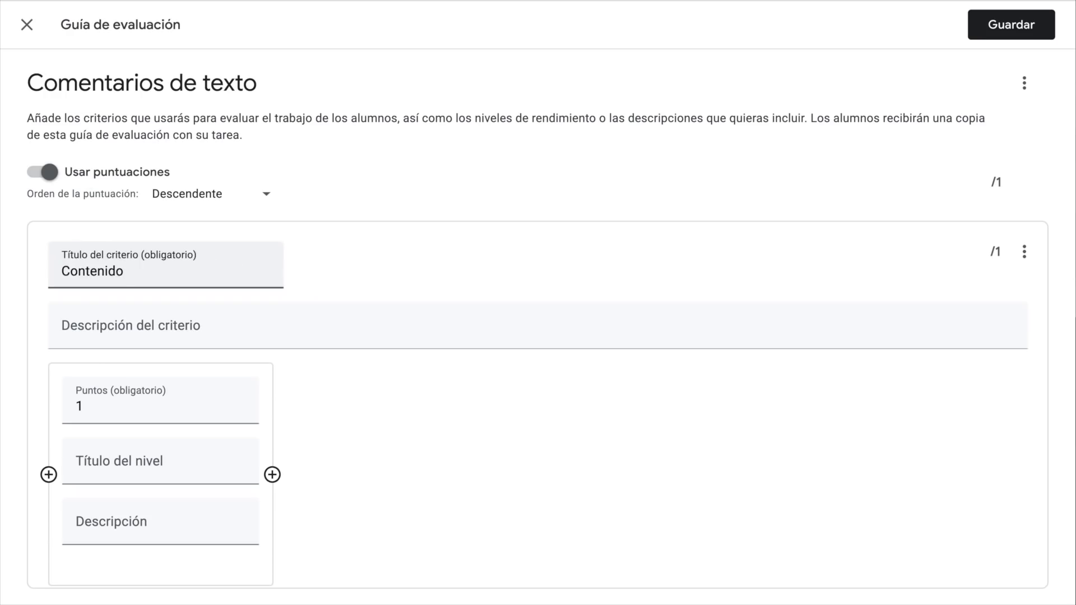
click(109, 328)
text(Desarrollo de las actividades)
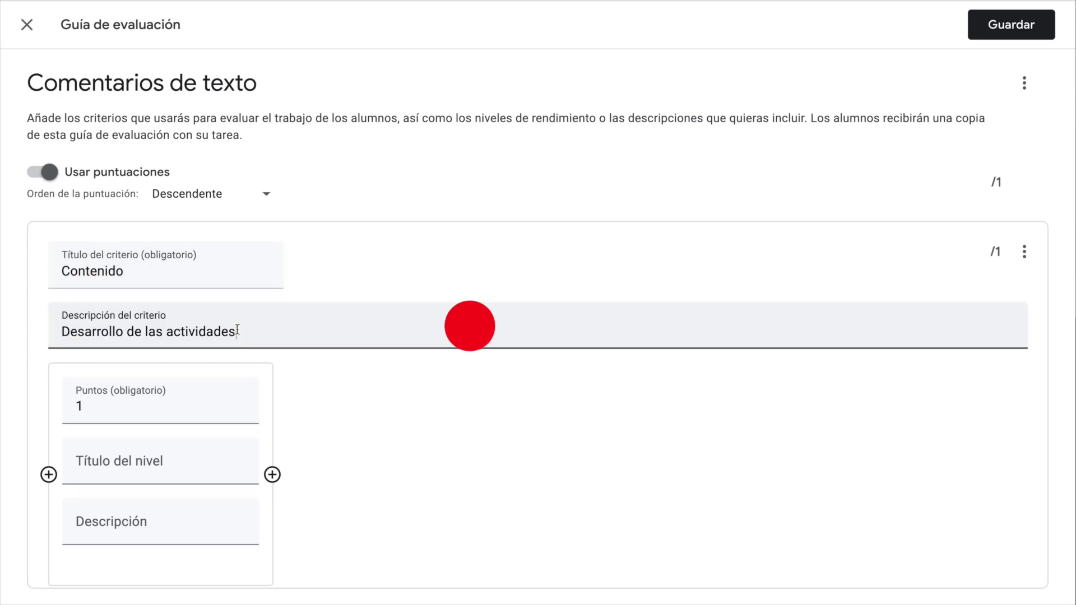
- Fill the first level: 2 points, Excelente, "Se ha profundizado en las actividades y el contenido se ajusta a lo solicitado. Se relaciona adecuadamente con el enunciado."
click(99, 404)
key(BackSpace)
text(2)
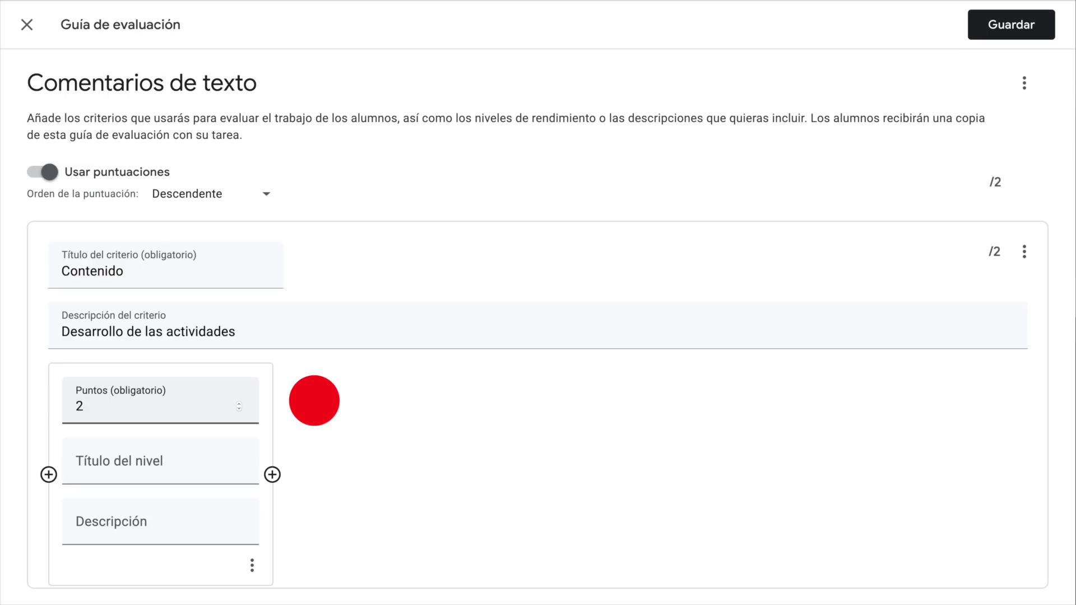
key(Tab)
text(Excelente)
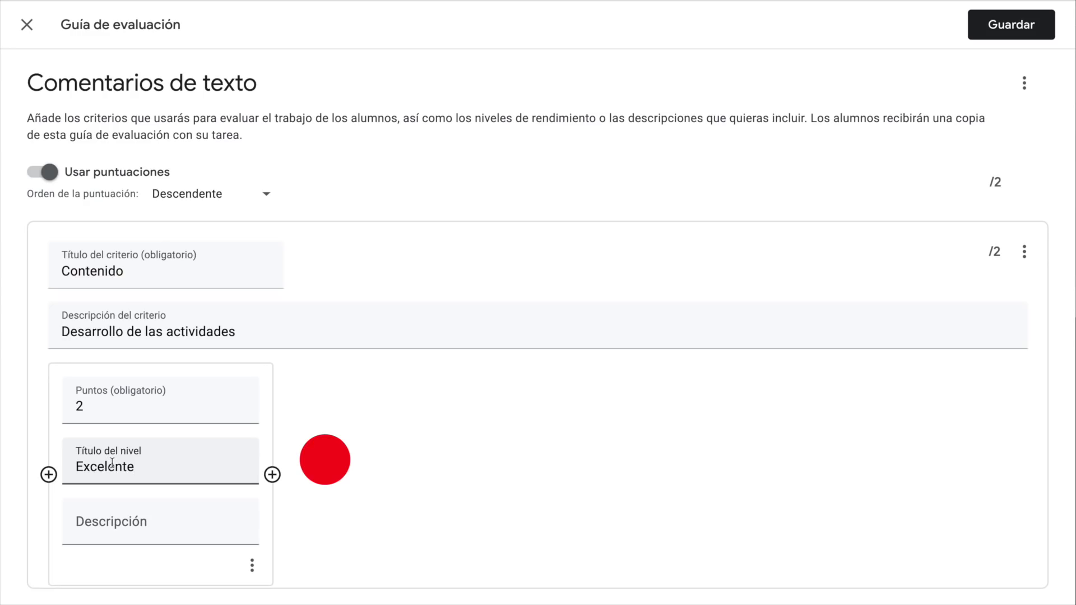
click(119, 526)
text(Se ha profundizado en las actividades y el contenido se ajusta a lo solicitado. Se relaciona adecuadamente con el enunciado.)
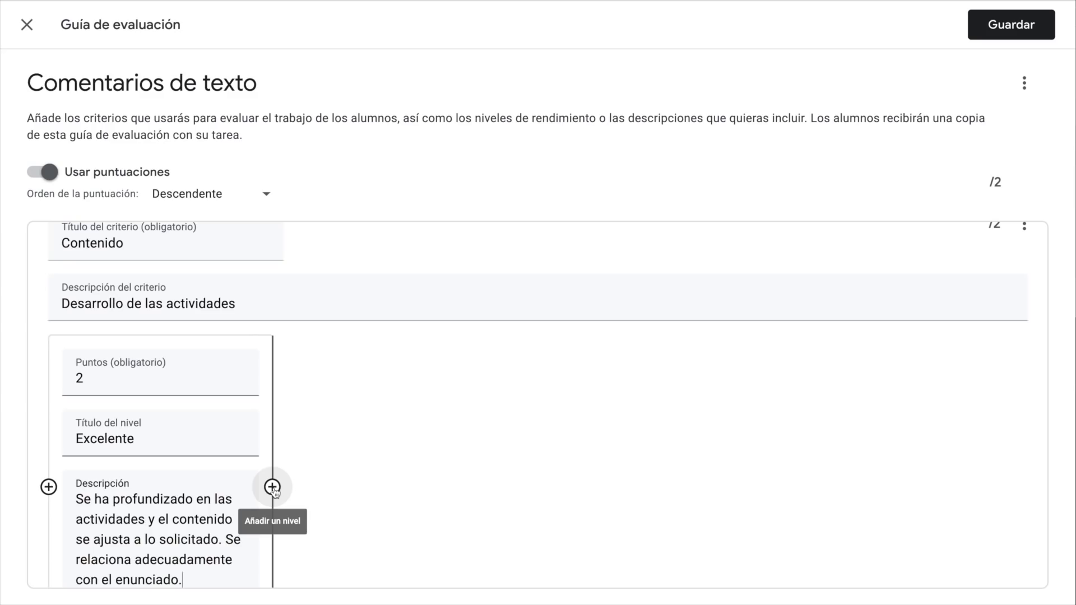
- Add three more levels after Excelente in the Contenido criterion
click(273, 486)
click(497, 435)
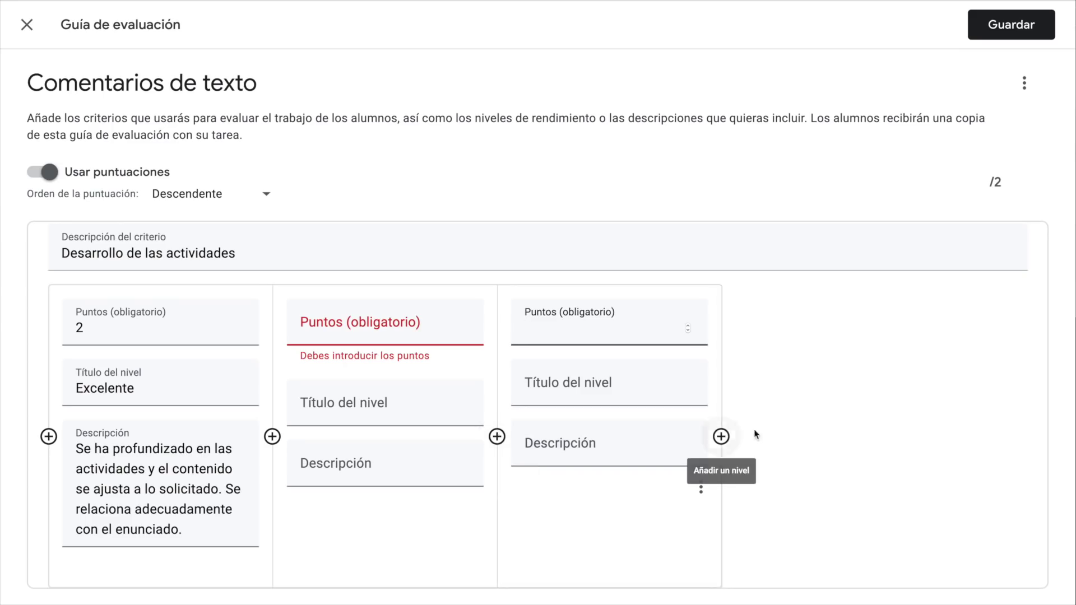
click(721, 436)
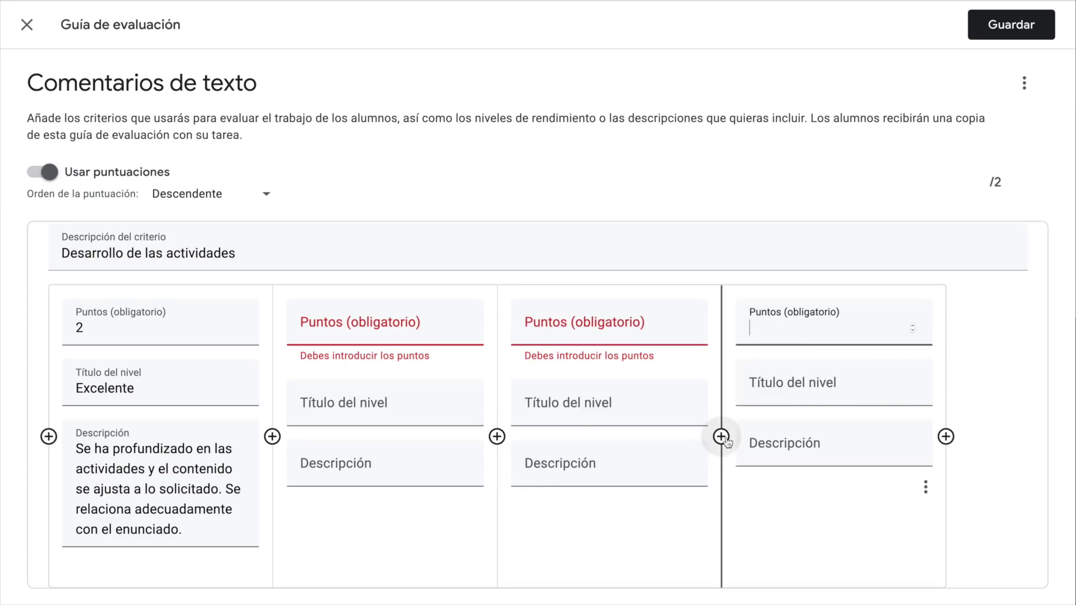
- Title the three new levels Avanzado, Aceptable and Mejorable, and give them 1,5, 1 and 0,5 points respectively
click(335, 403)
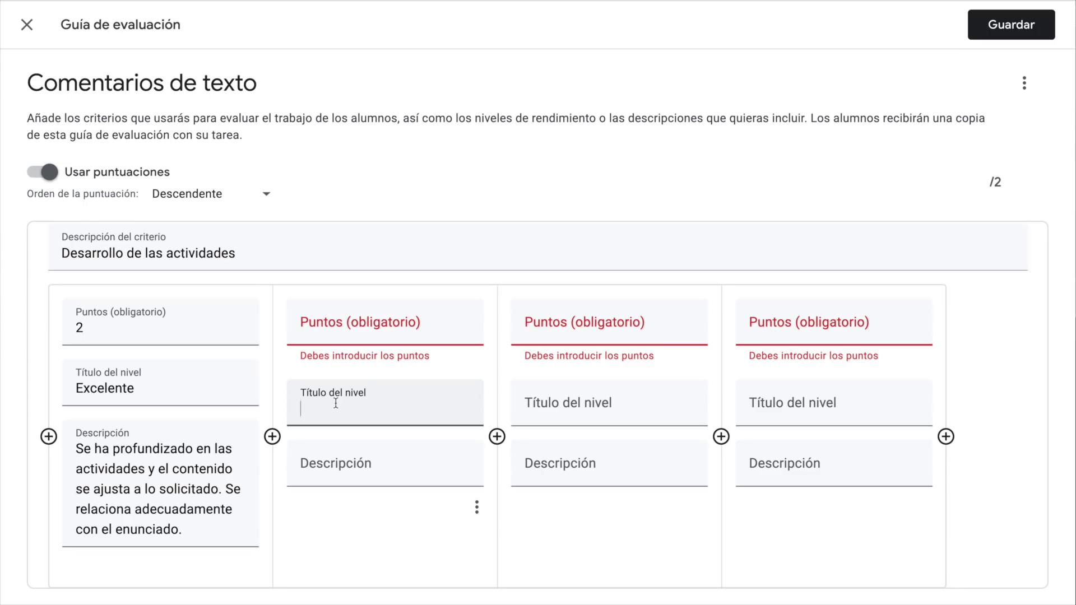
text(Avanzado)
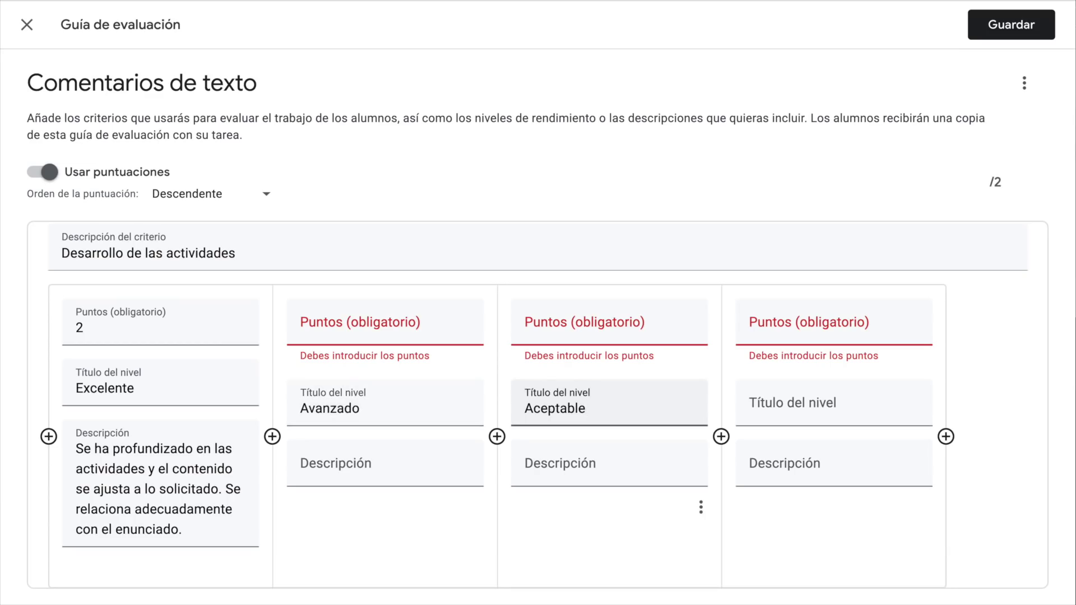
click(784, 420)
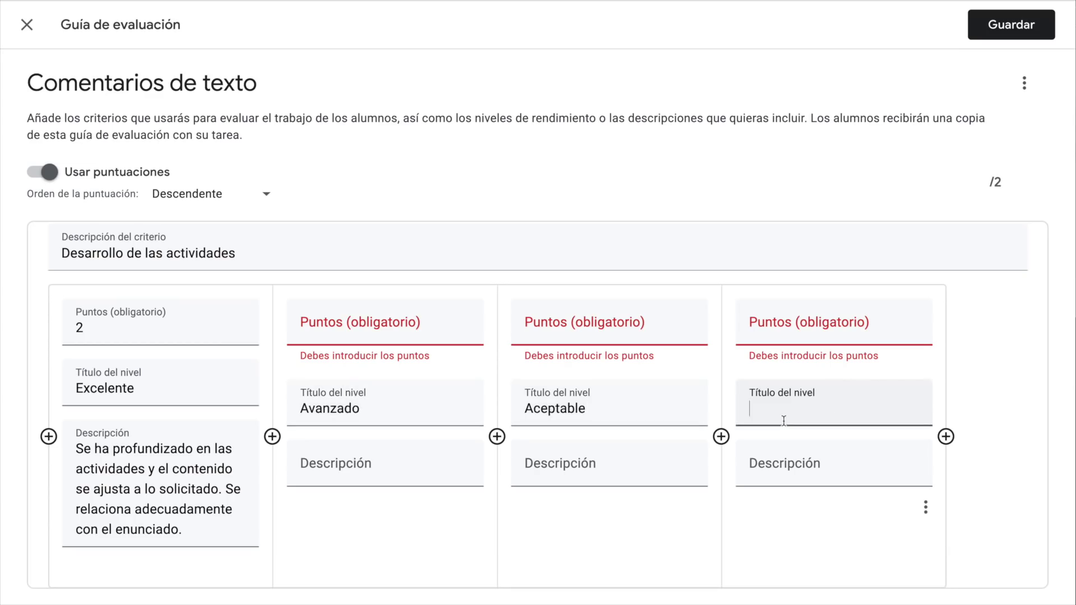
text(Mejorable)
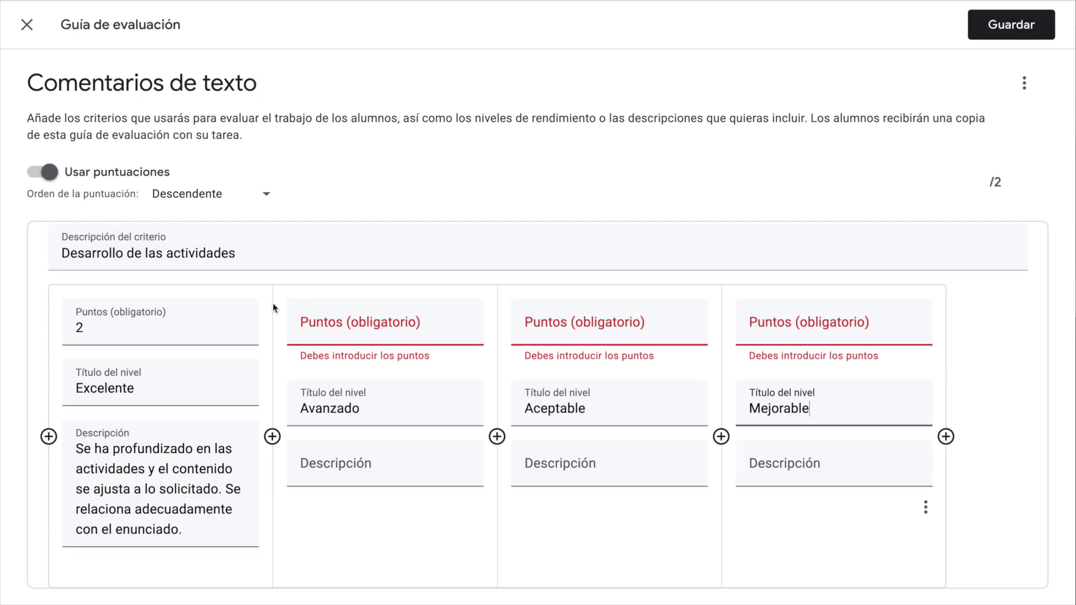
click(317, 327)
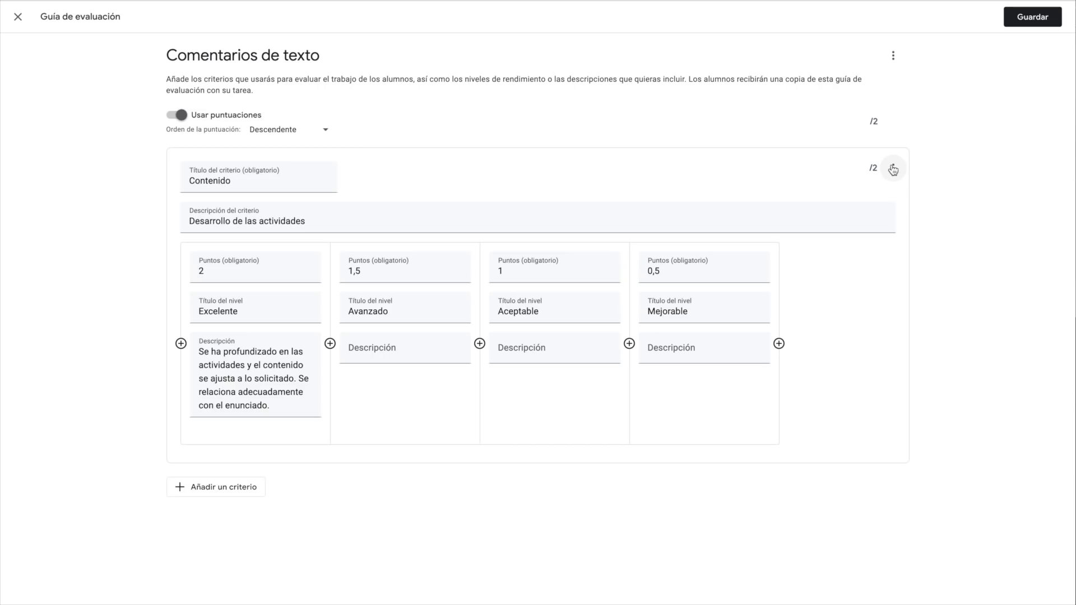
- Add a second criterion titled "Redacción" with the description "Gramática, ortografía y puntuación."
click(228, 493)
text(R)
key(BackSpace)
text(Redacción)
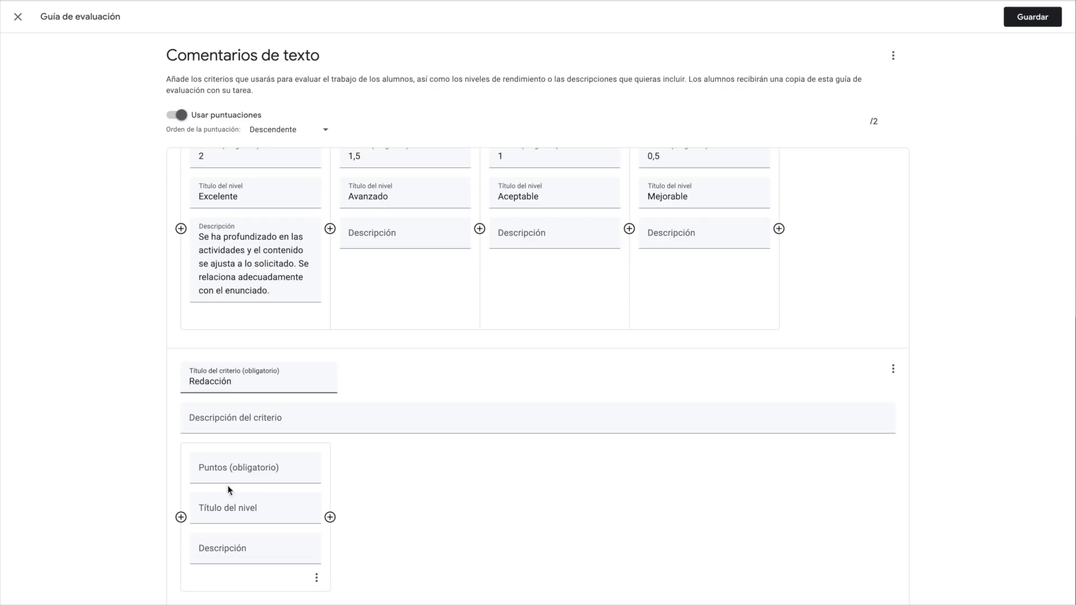
click(230, 422)
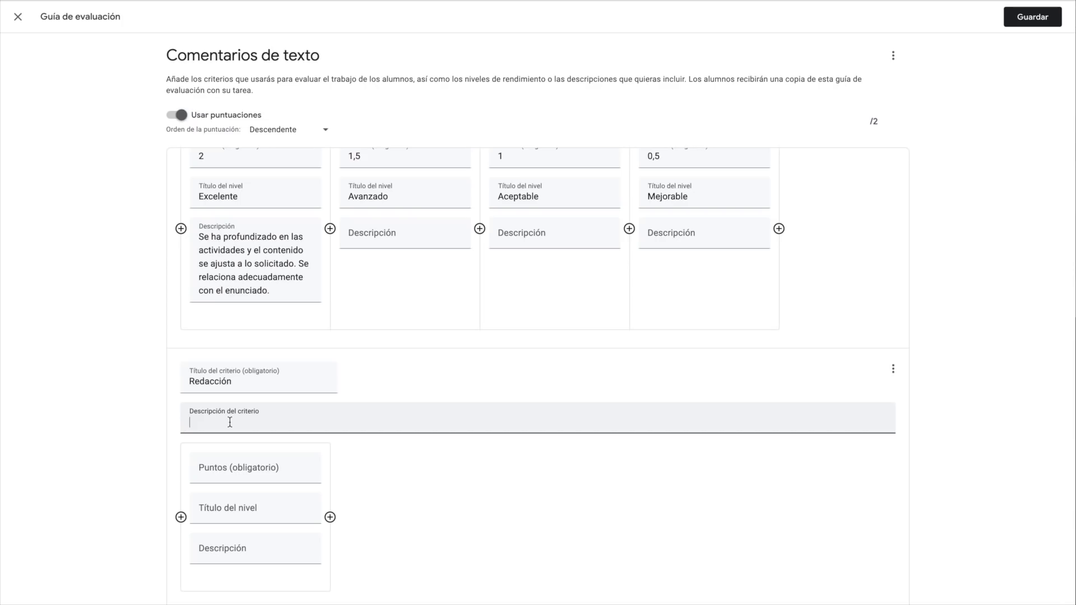
text(Gramática, ortografía y puntuación.)
click(239, 467)
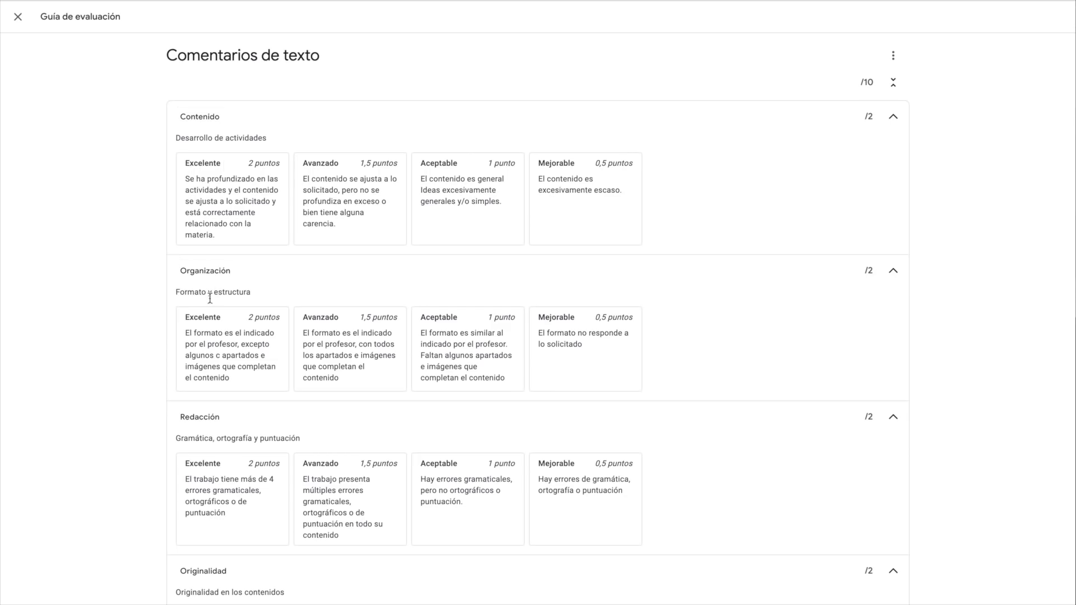
- Review the completed Comentarios de texto rubric by collapsing all criteria, expanding Contenido's levels and checking the actions available for the rubric
scroll(211, 421, down, 4)
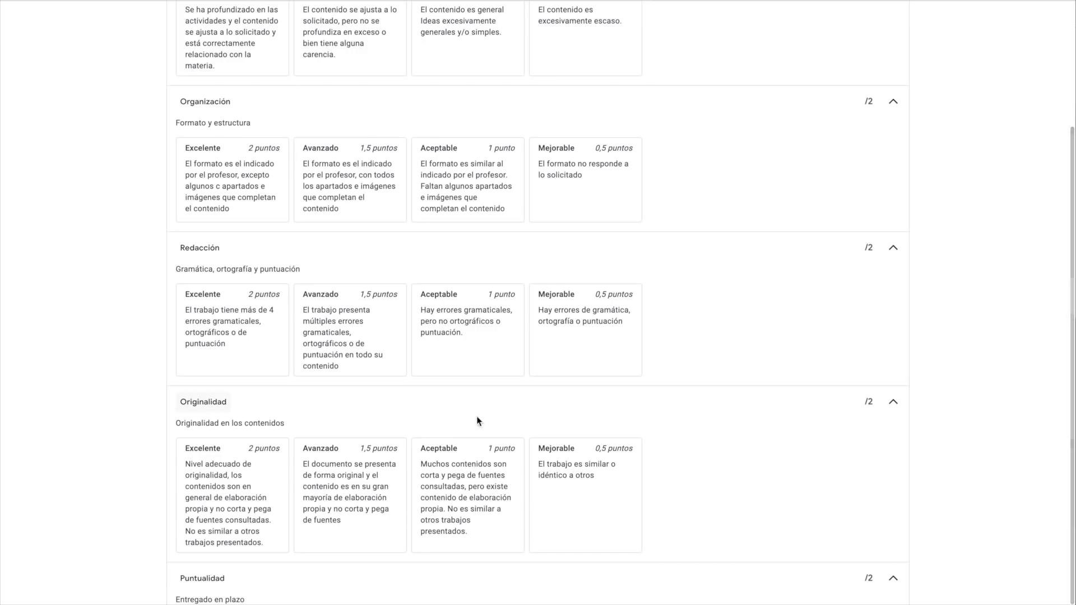
scroll(582, 537, up, 4)
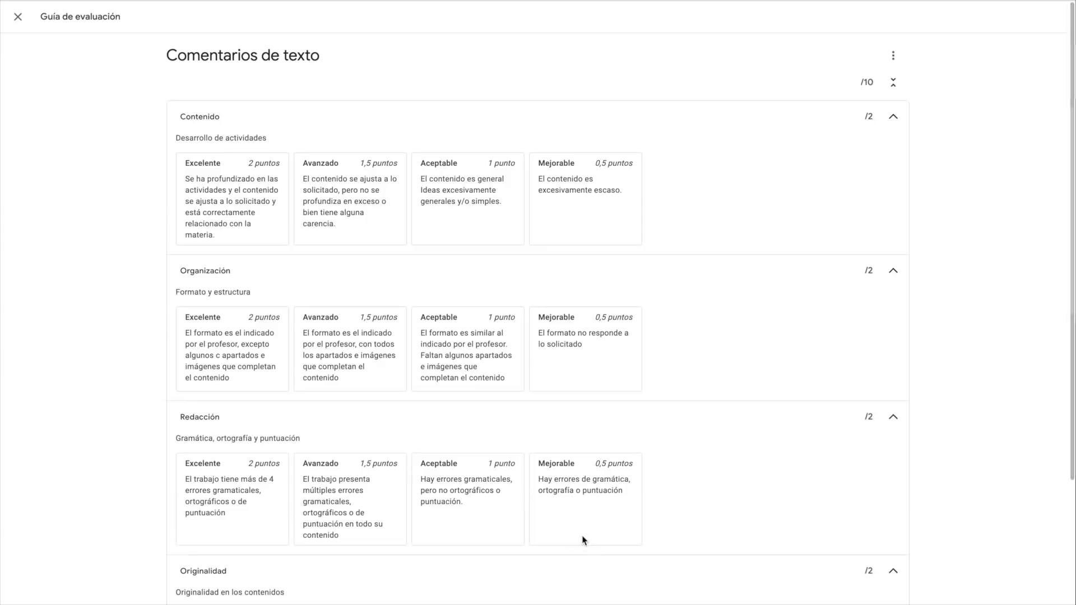
click(894, 85)
click(894, 119)
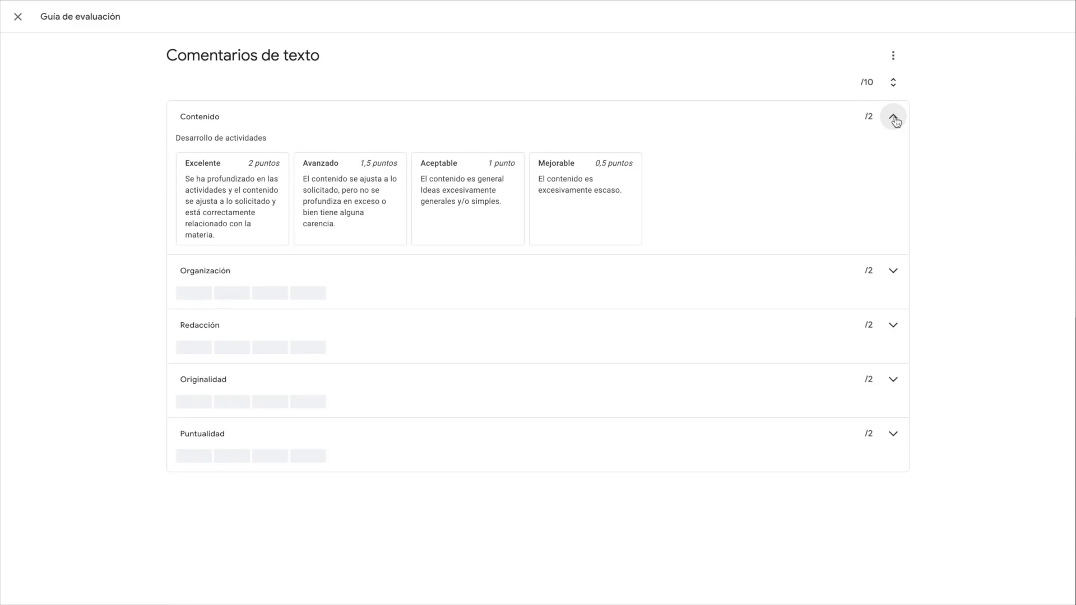
click(894, 84)
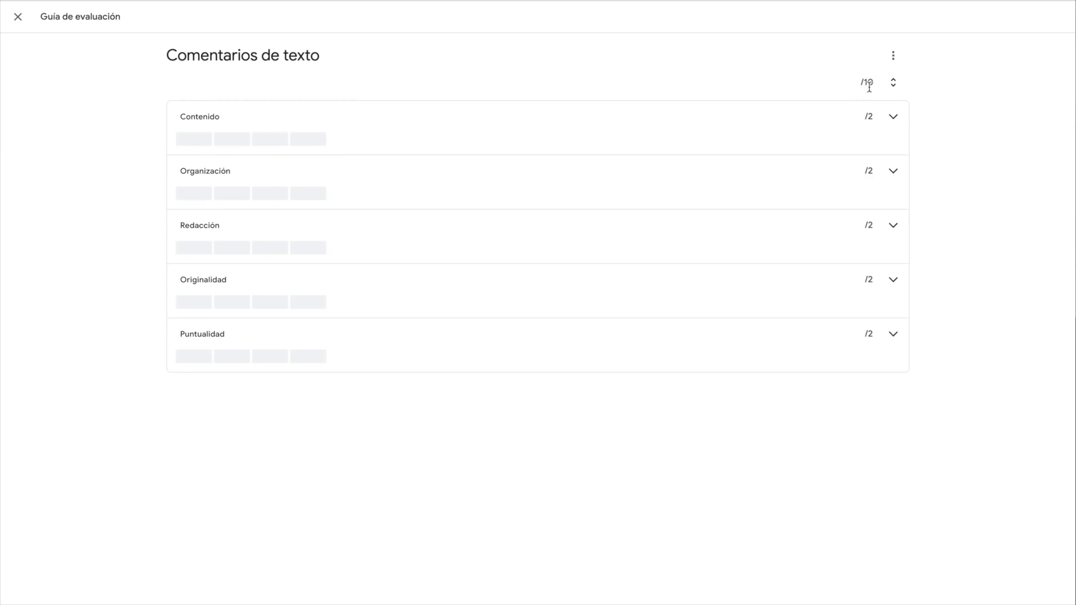
click(893, 116)
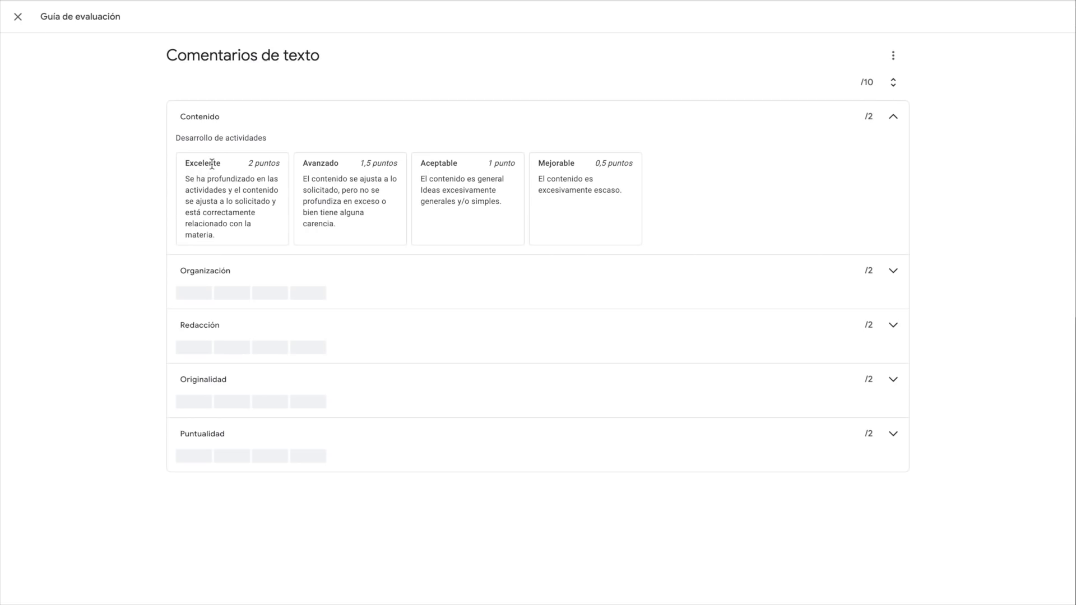
click(893, 55)
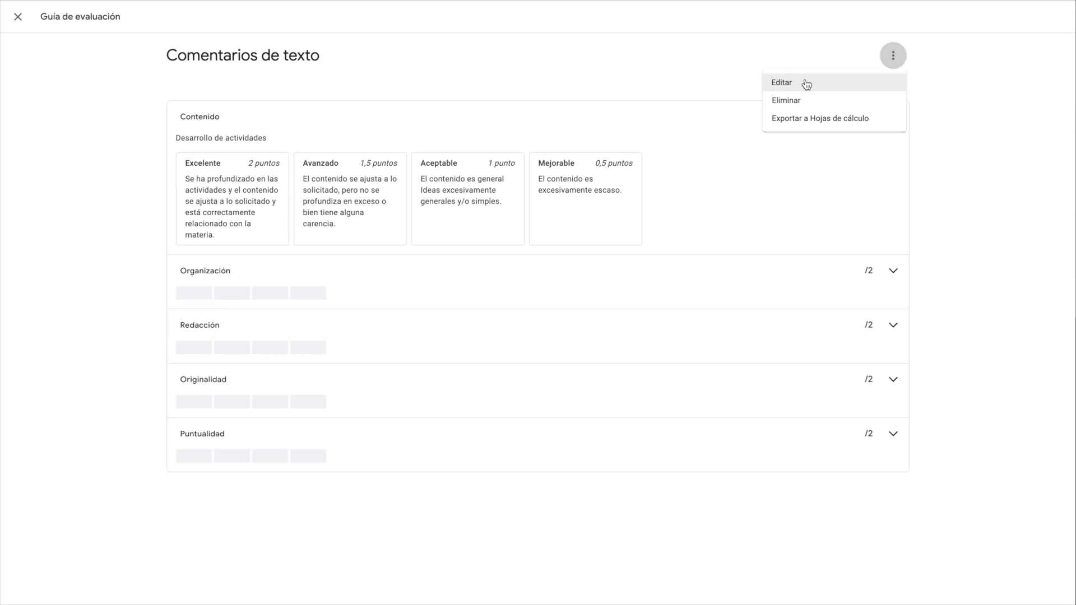
click(971, 97)
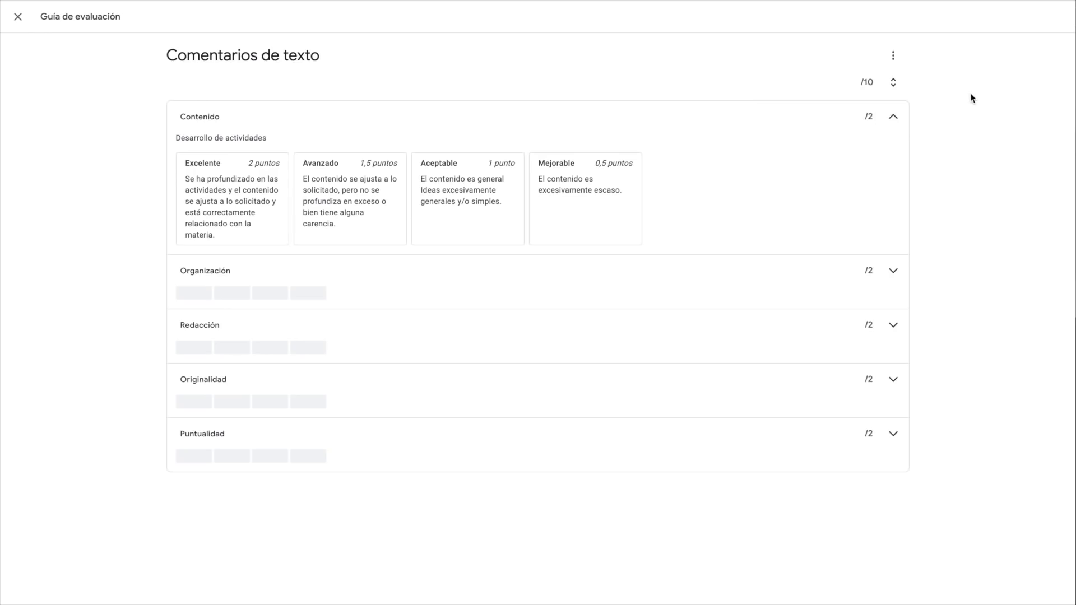
click(850, 109)
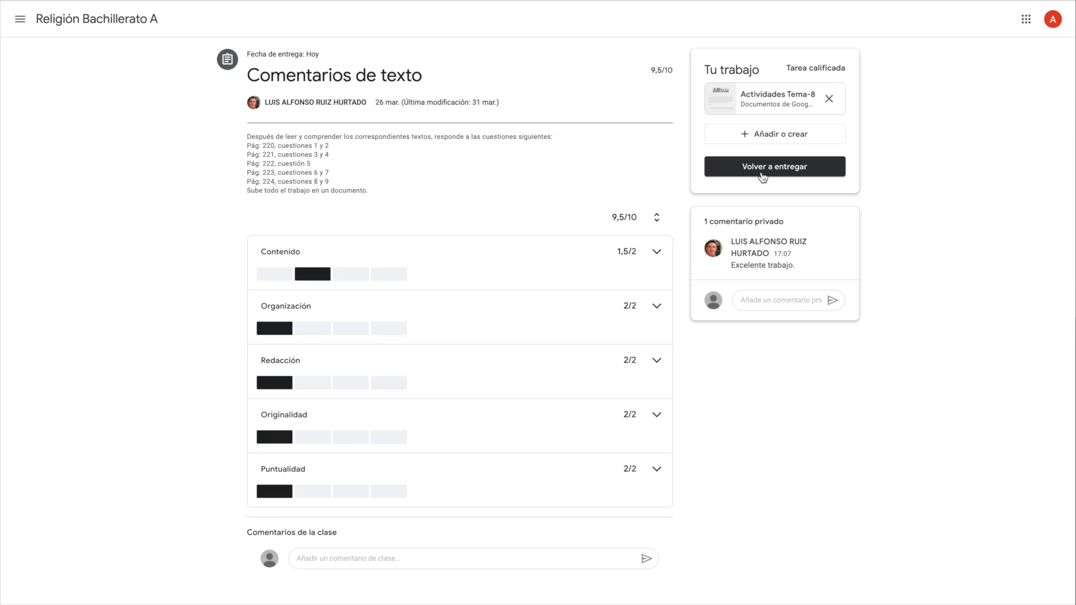
- Resubmit the student's Comentarios de texto work and review the Contenido levels of the rubric in the teacher's grading view
click(764, 174)
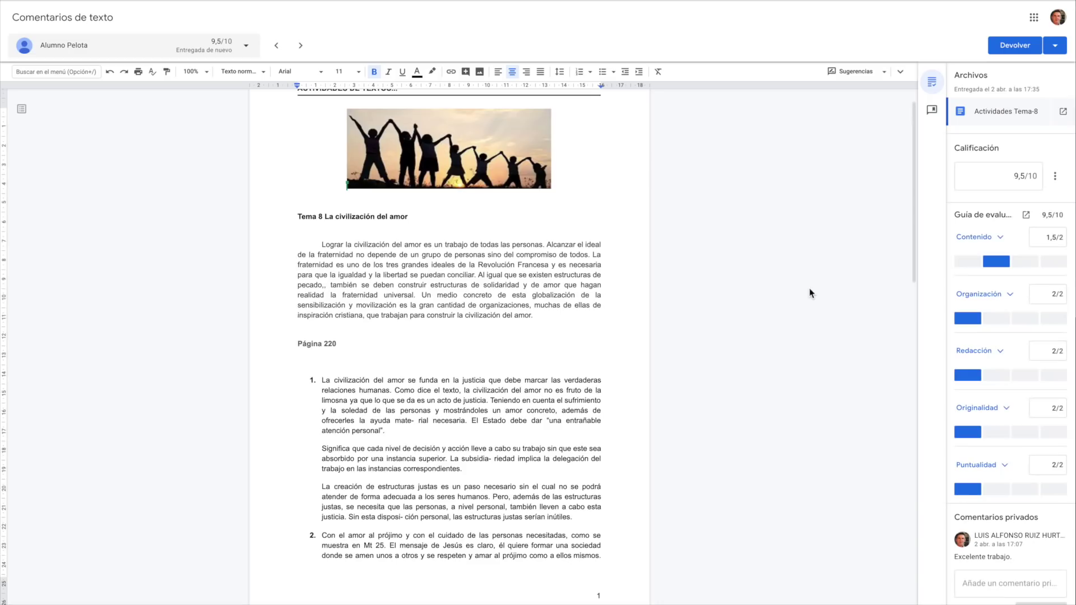
scroll(808, 288, up, 1)
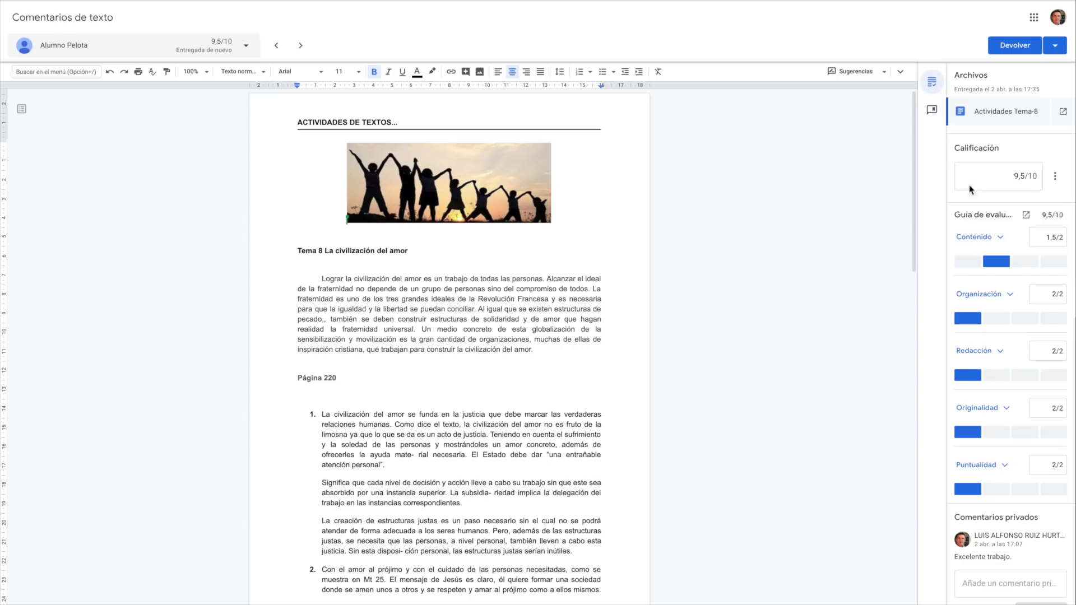
click(932, 115)
click(1002, 240)
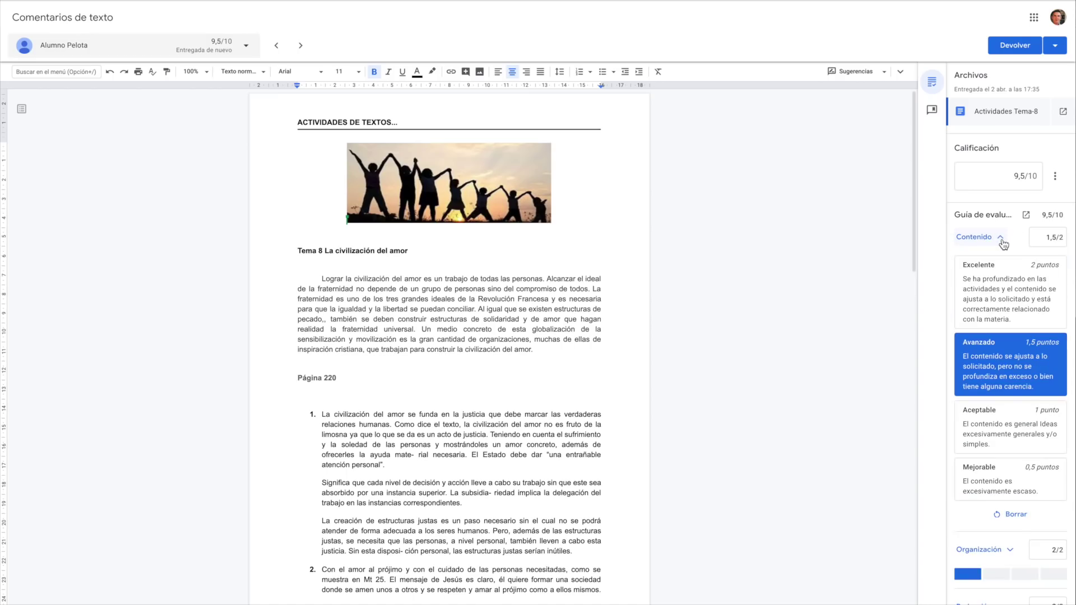
click(1001, 241)
- Grade the Contenido criterion with 2 points and return the work with the private comment "Le felicito por su interés y eficiencia. Saludos"
click(970, 269)
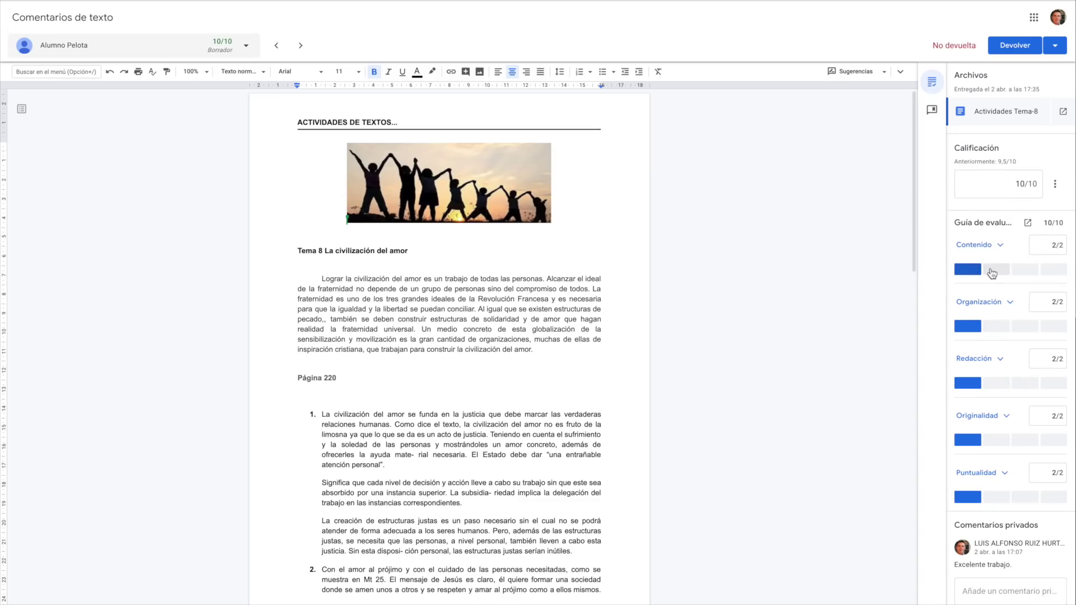
click(1023, 268)
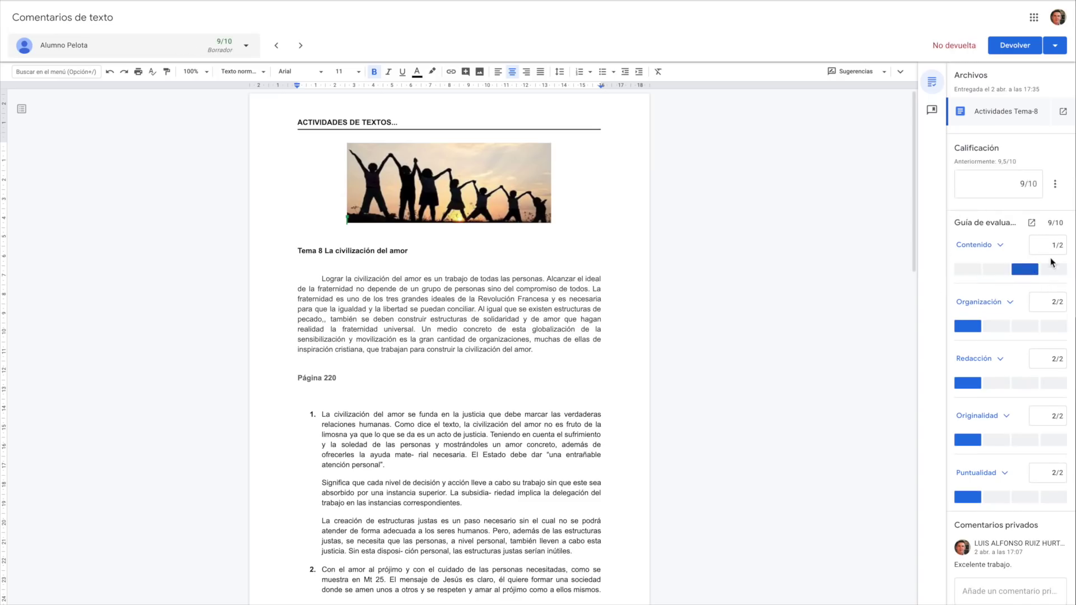
click(975, 271)
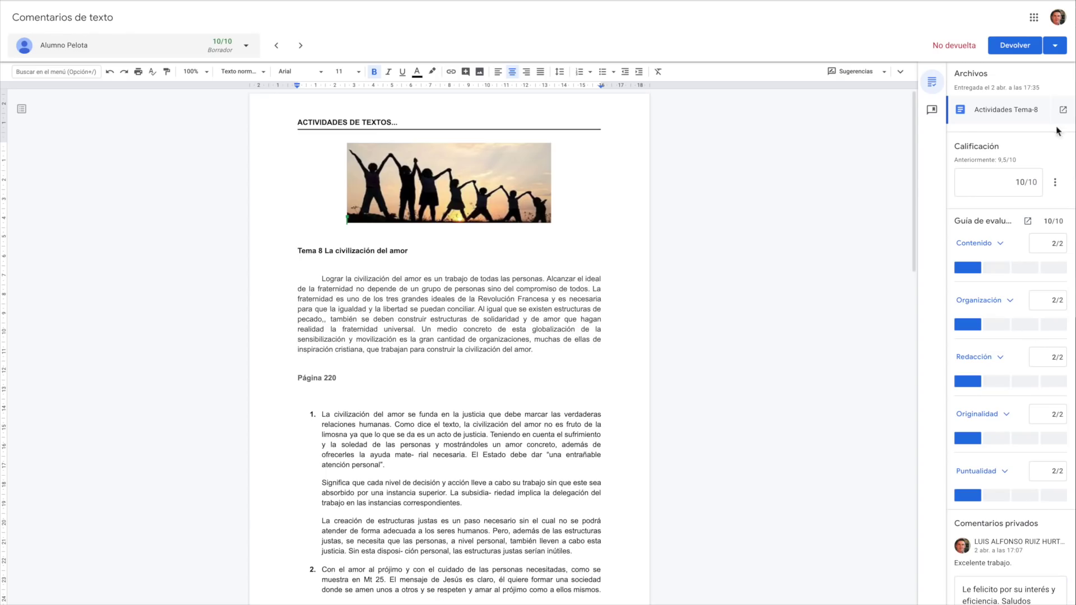
click(1011, 49)
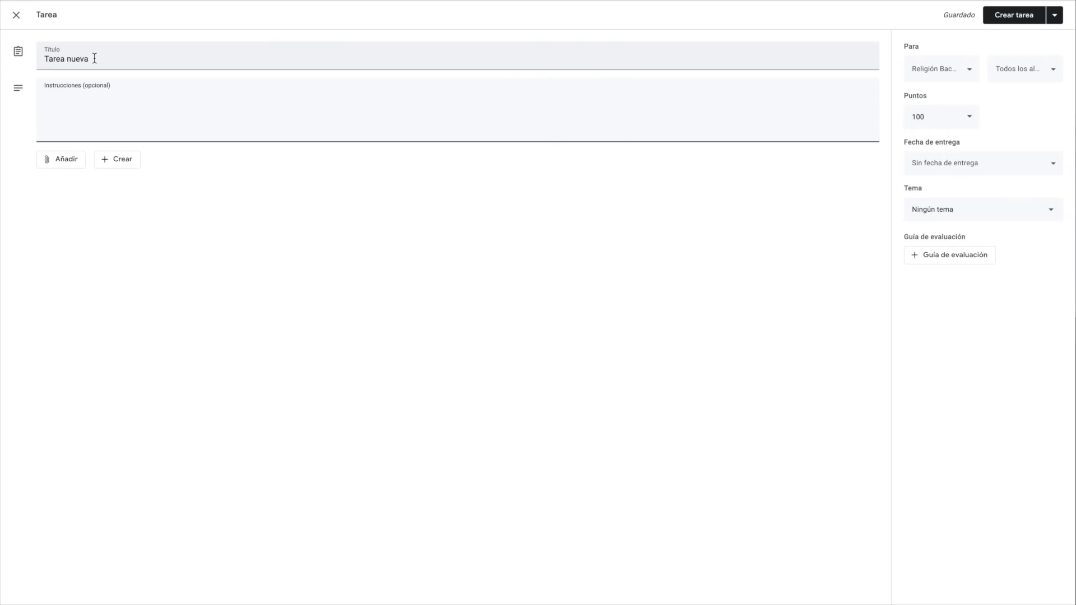
- Reuse the Comentarios de texto rubric from Religión Bachillerato A, last edited 2/4/20, for the assignment Tarea nueva
click(931, 262)
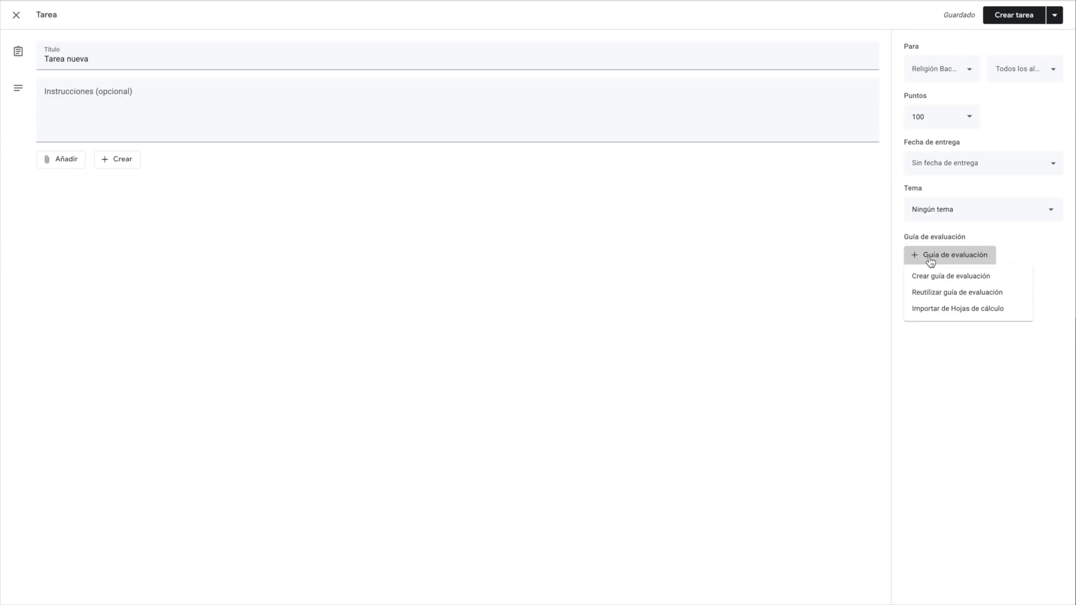
click(932, 295)
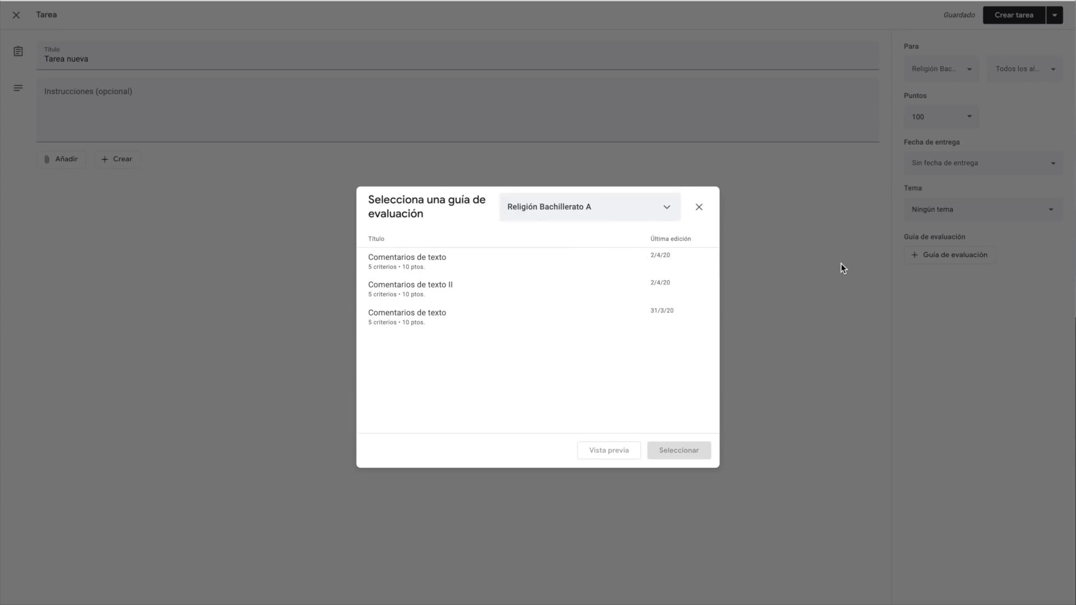
click(431, 272)
click(679, 453)
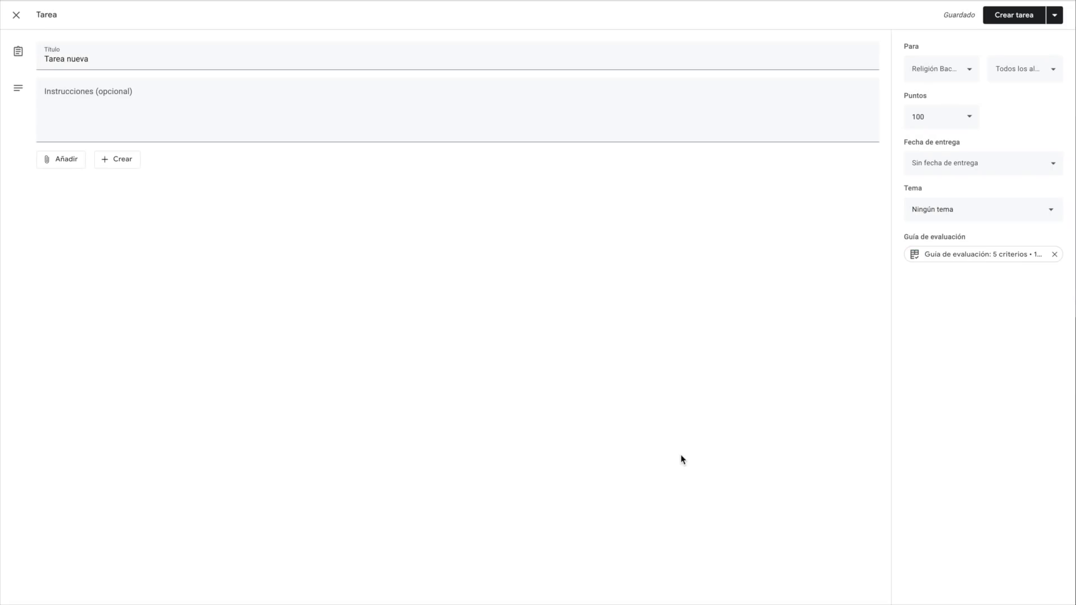
- Open the rubric attached to Tarea nueva for editing, look through its criteria and bring up the actions for the Puntualidad criterion
click(956, 262)
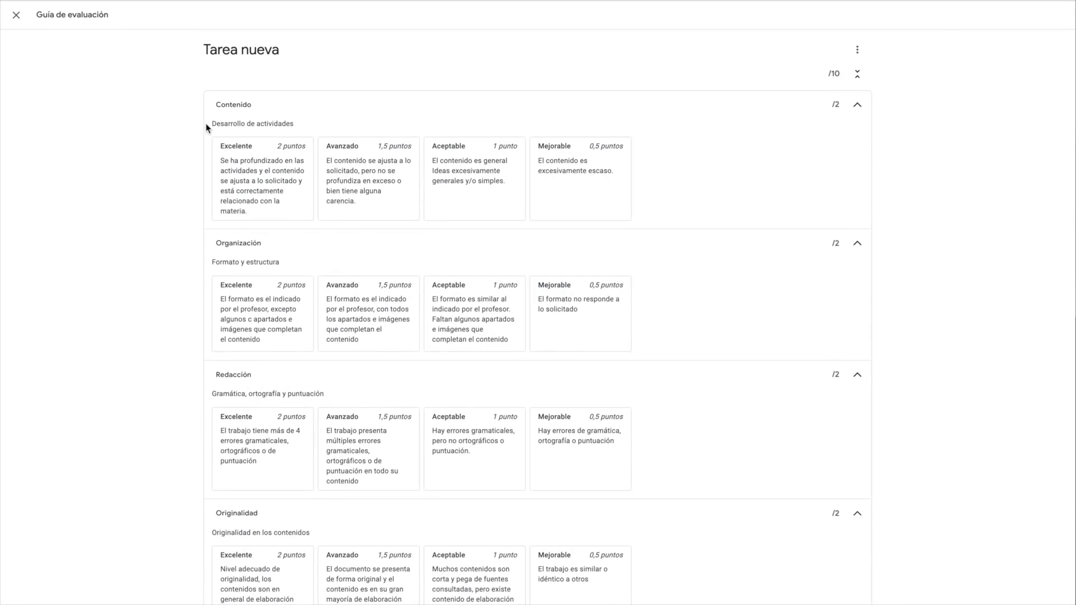
click(858, 52)
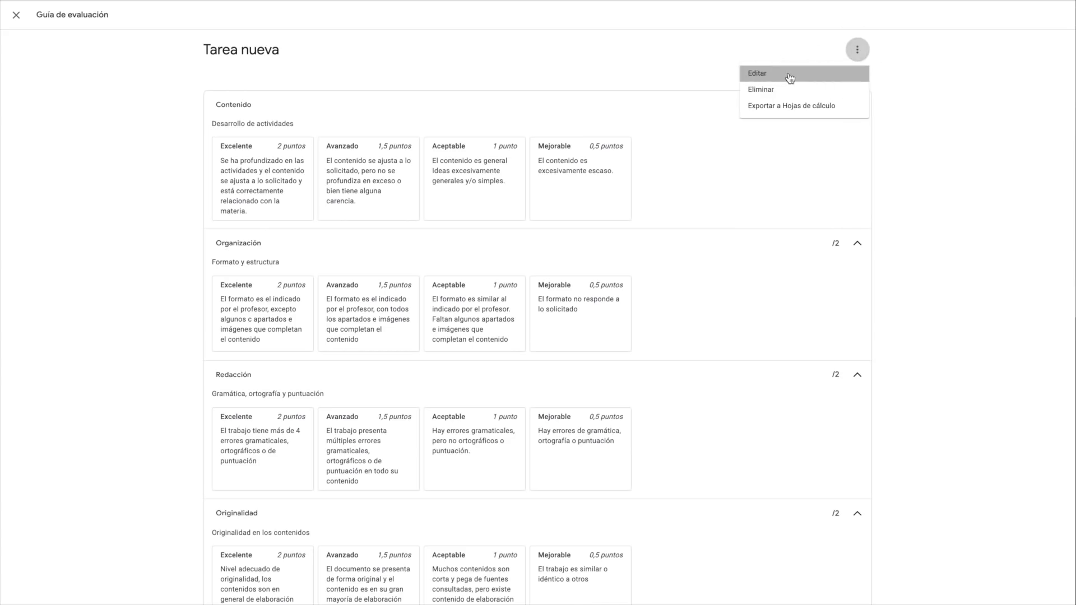
click(788, 75)
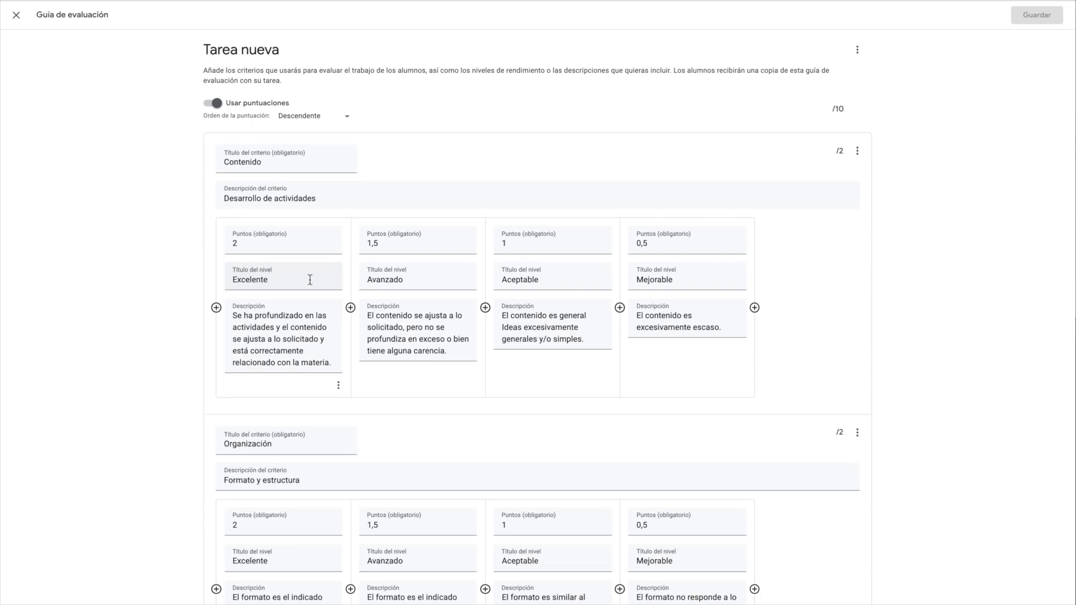
scroll(420, 324, down, 9)
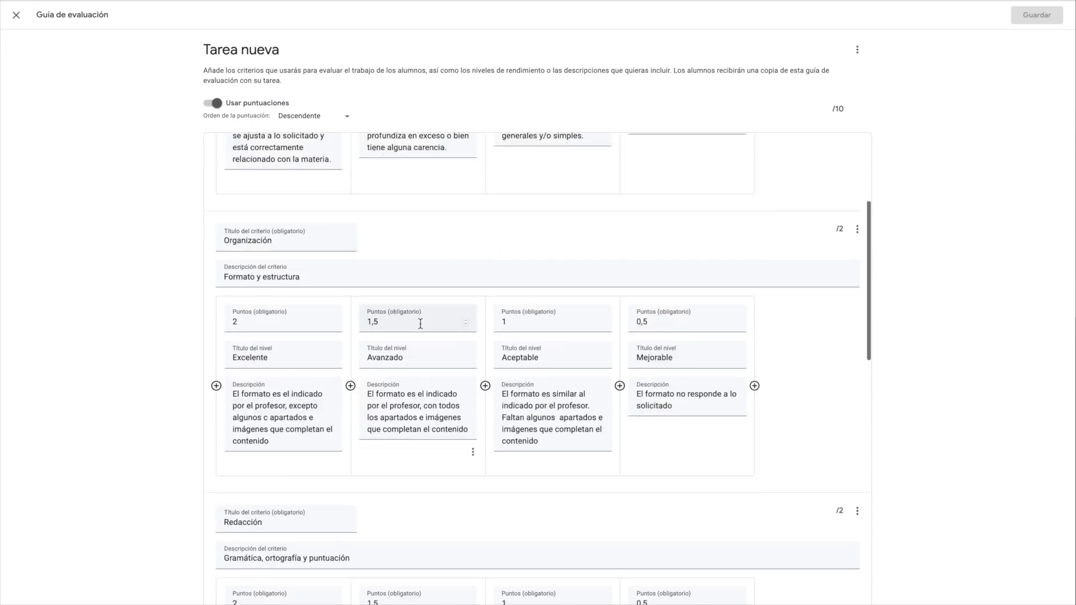
scroll(420, 324, down, 8)
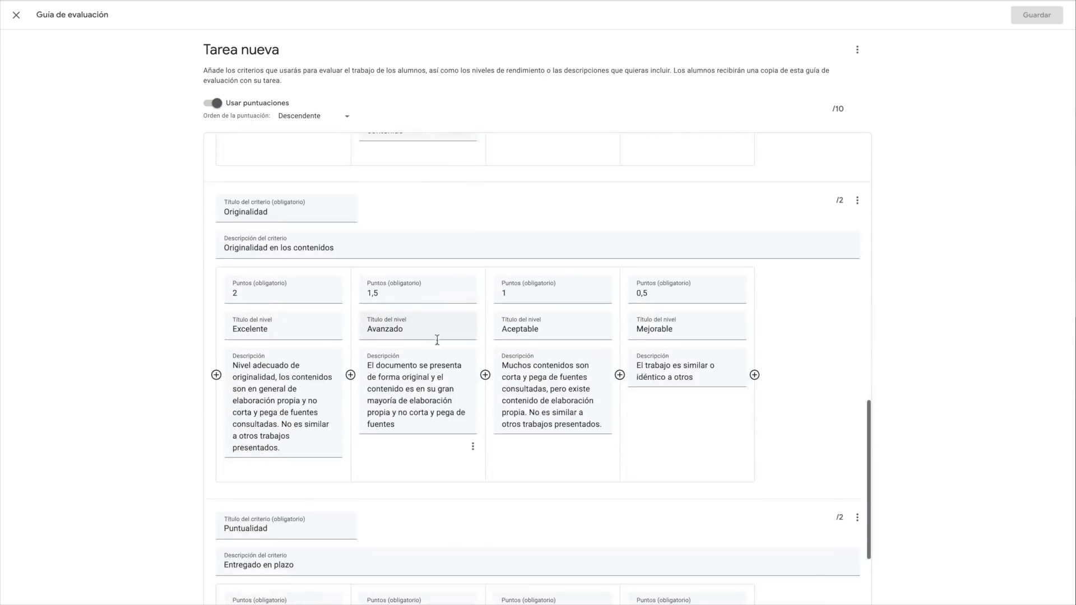
click(857, 362)
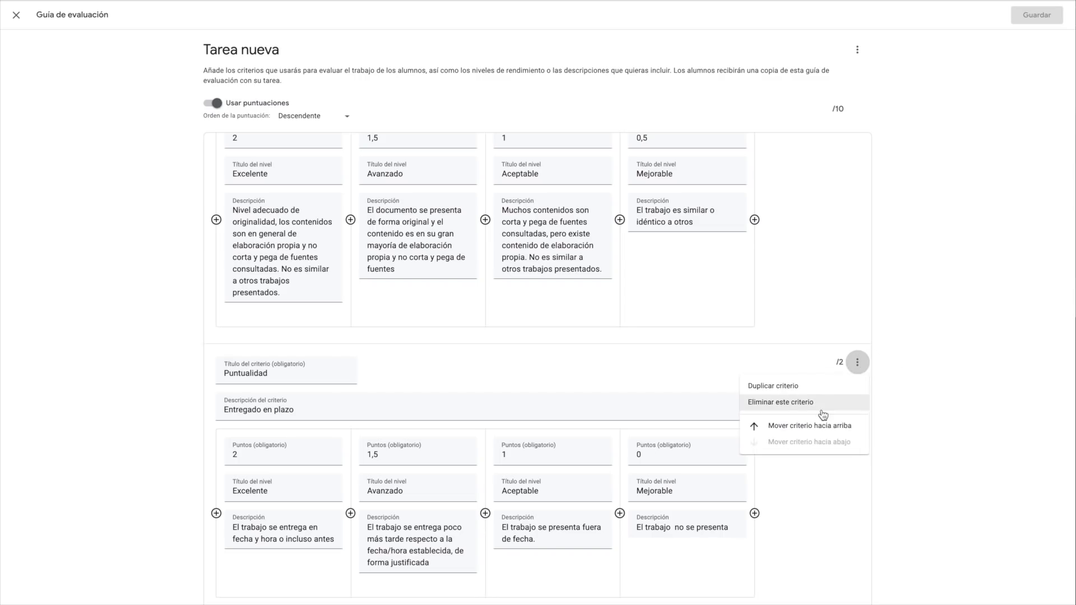